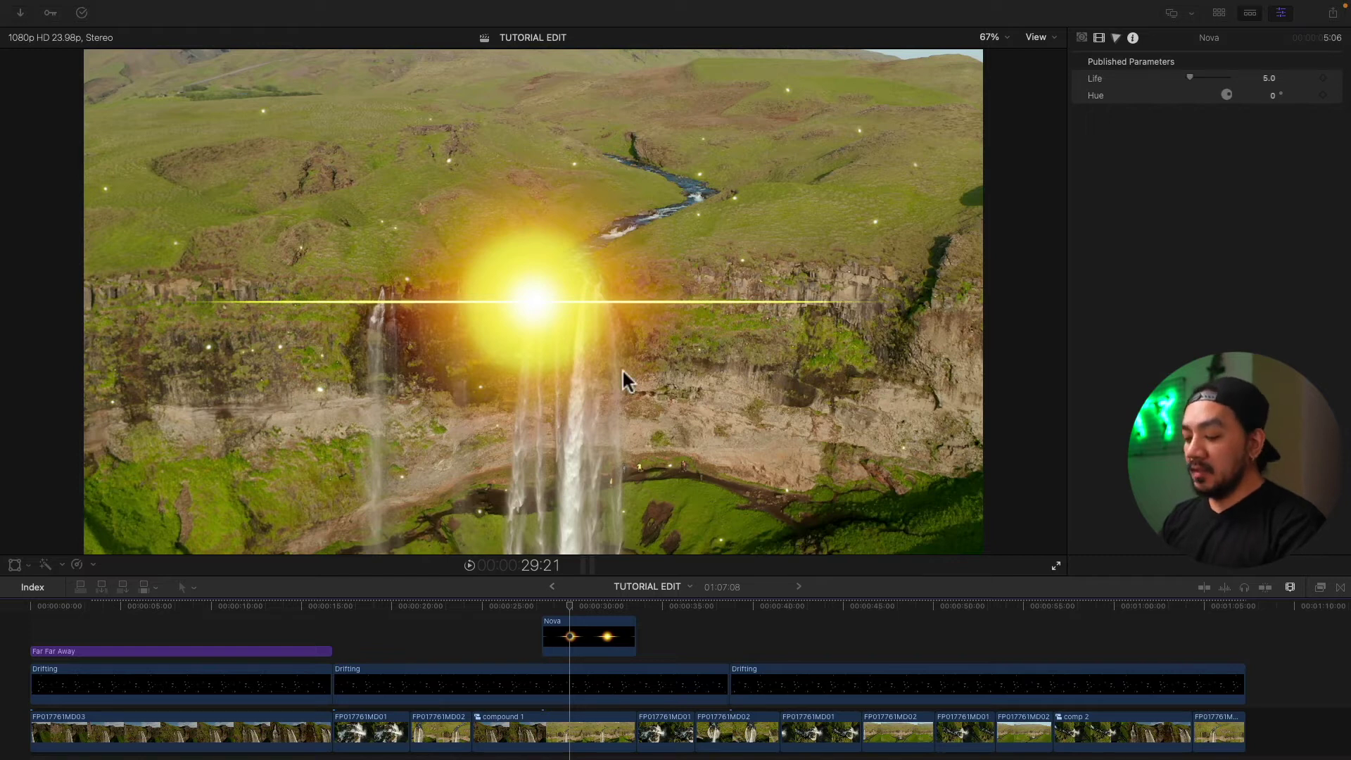
Step: Export the project via Command-E, saving it as TUTORIAL EDIT.mov on the Desktop
key("super+e")
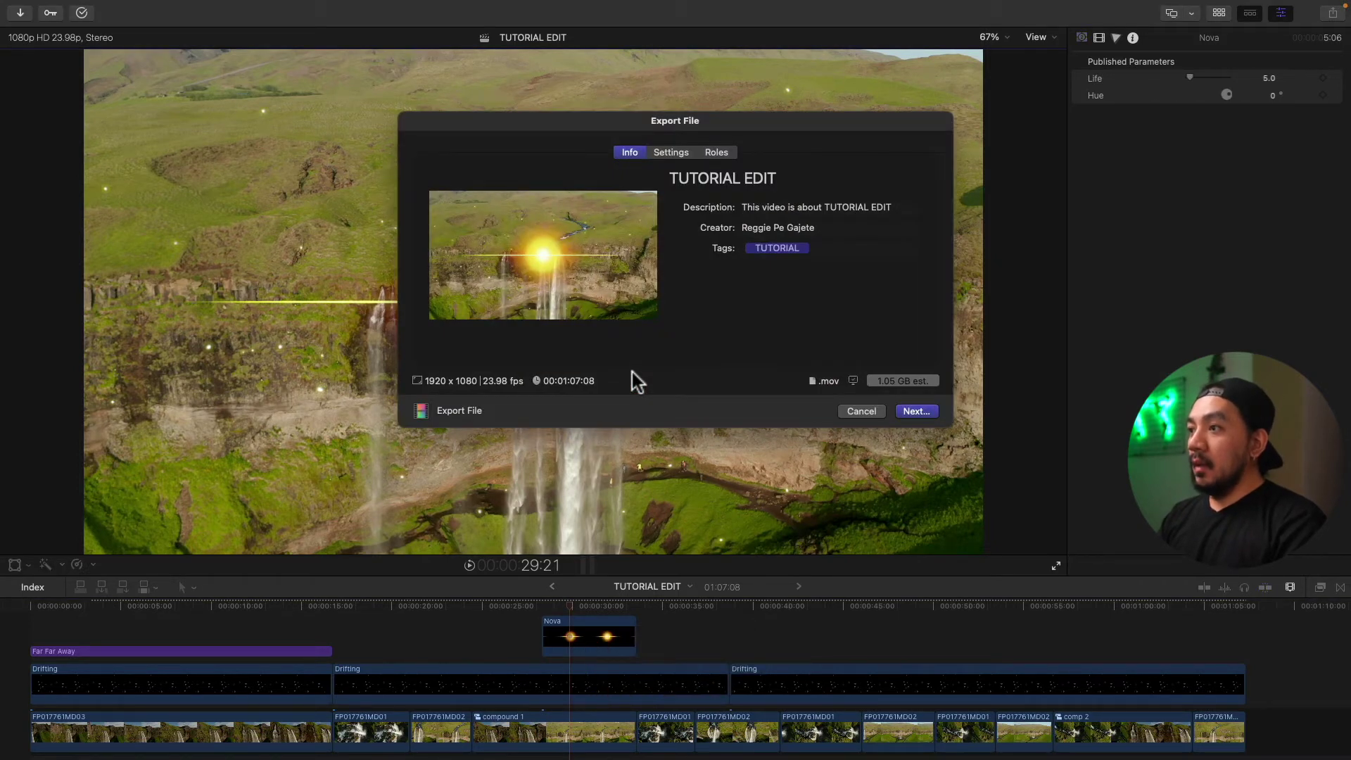
left_click(914, 410)
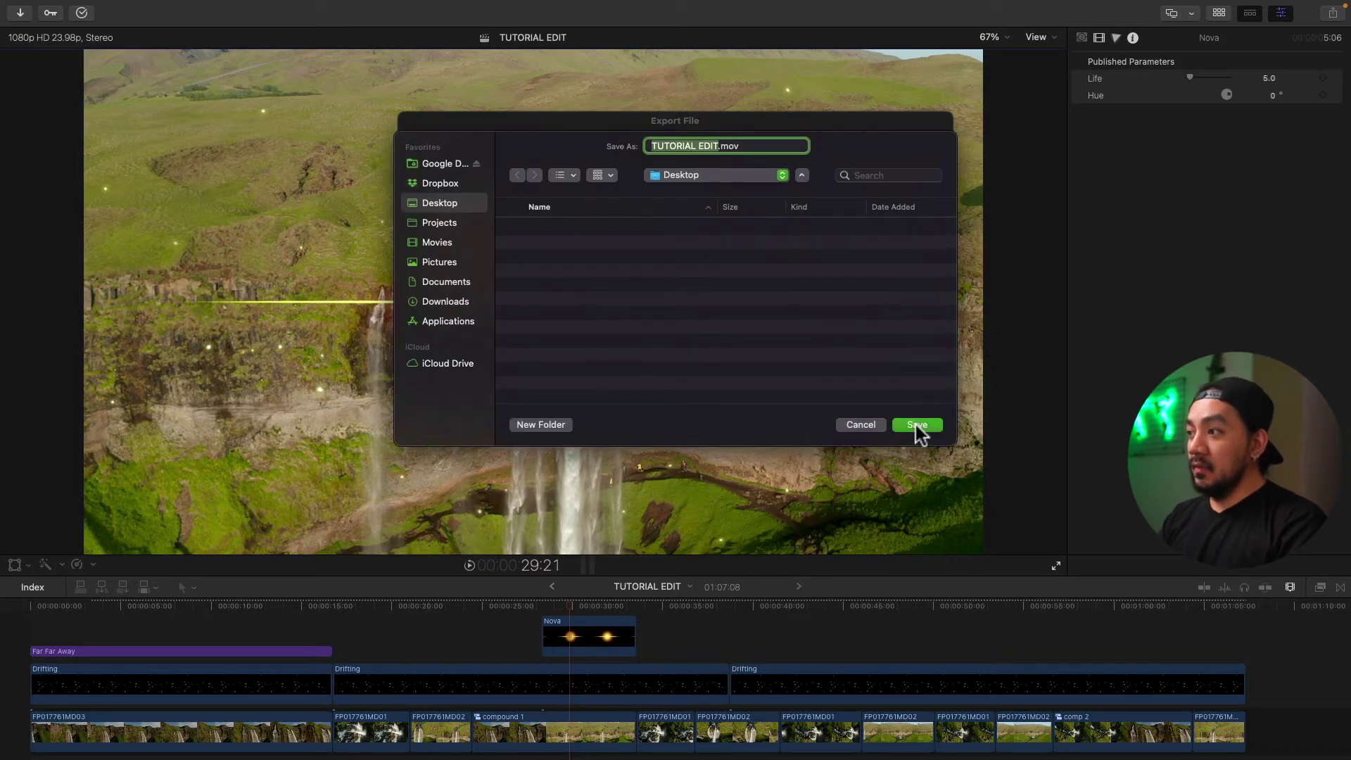
left_click(915, 425)
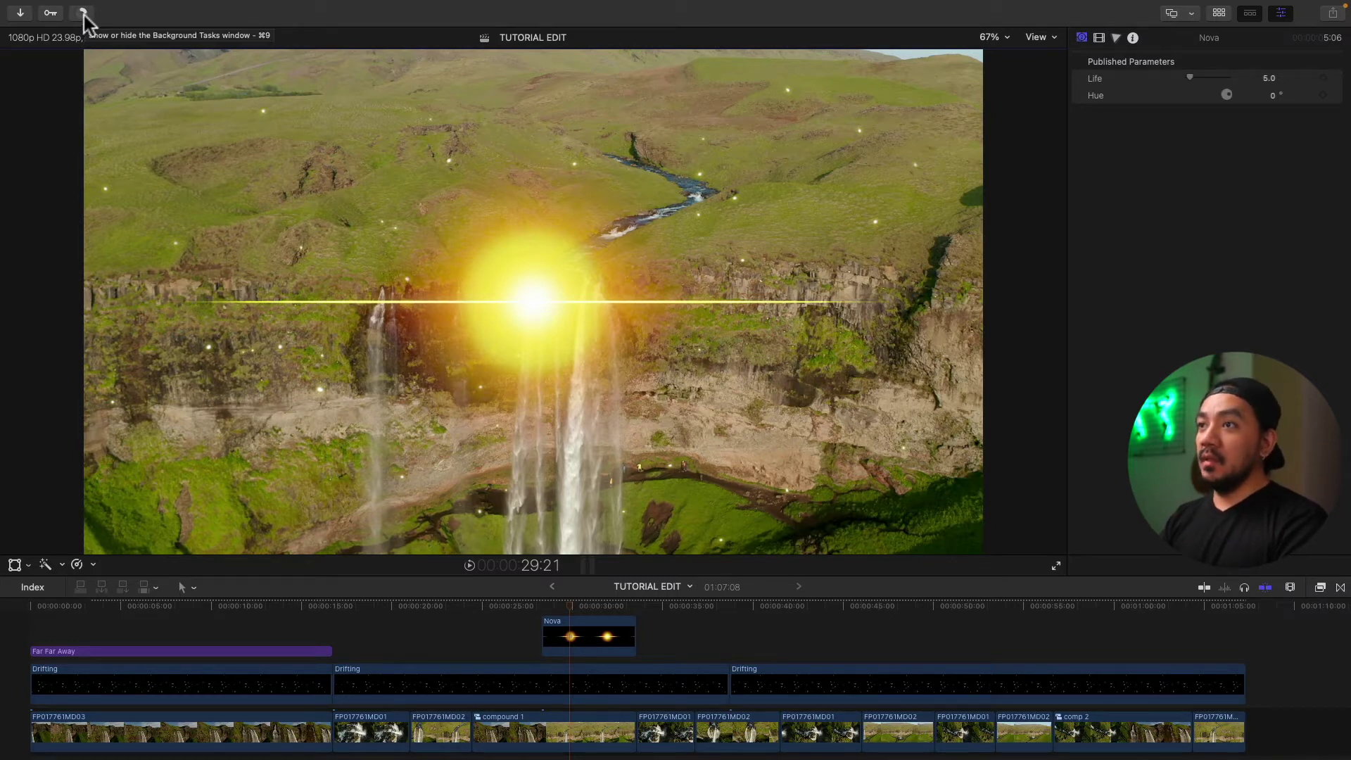
Step: Show the Background Tasks window from the toolbar to watch the Sharing progress
left_click(83, 17)
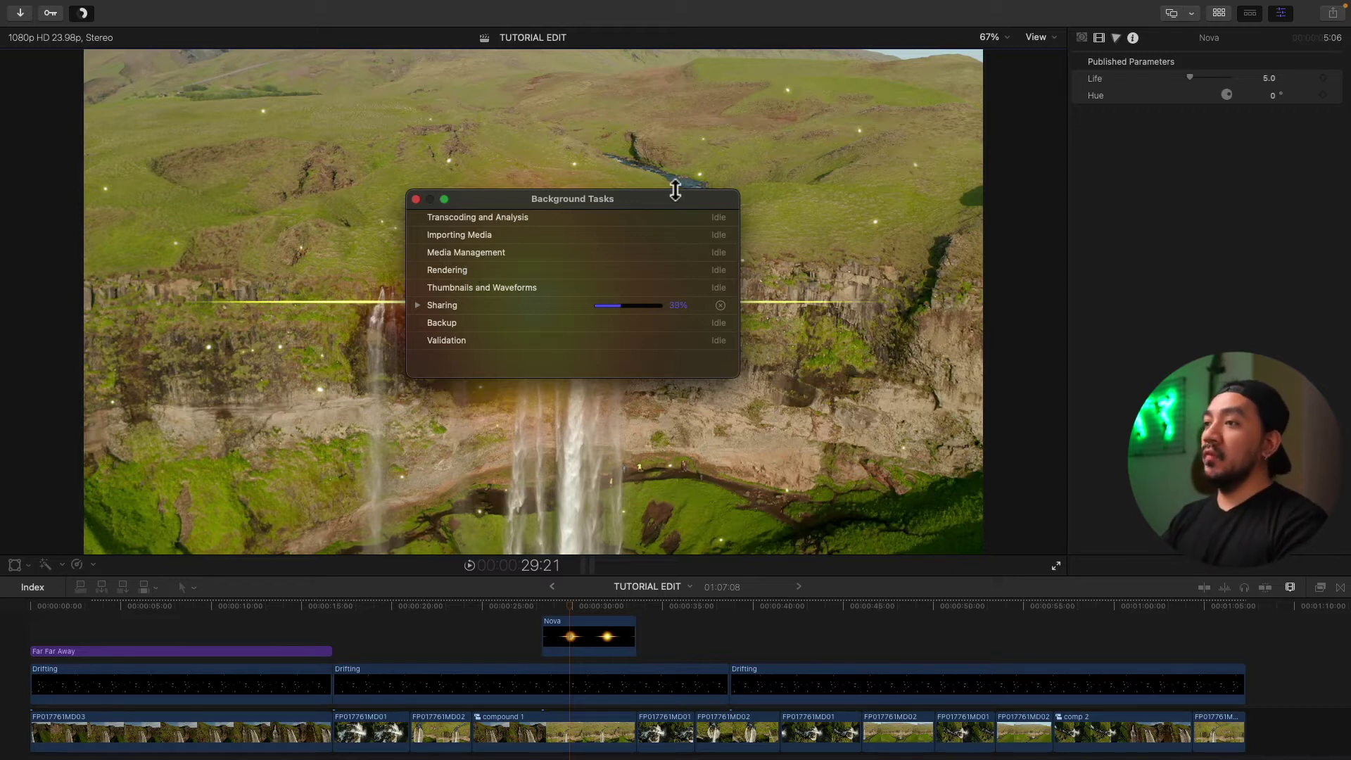
Step: Cancel the running Sharing export, close Background Tasks, and start rendering the entire project
left_click(719, 306)
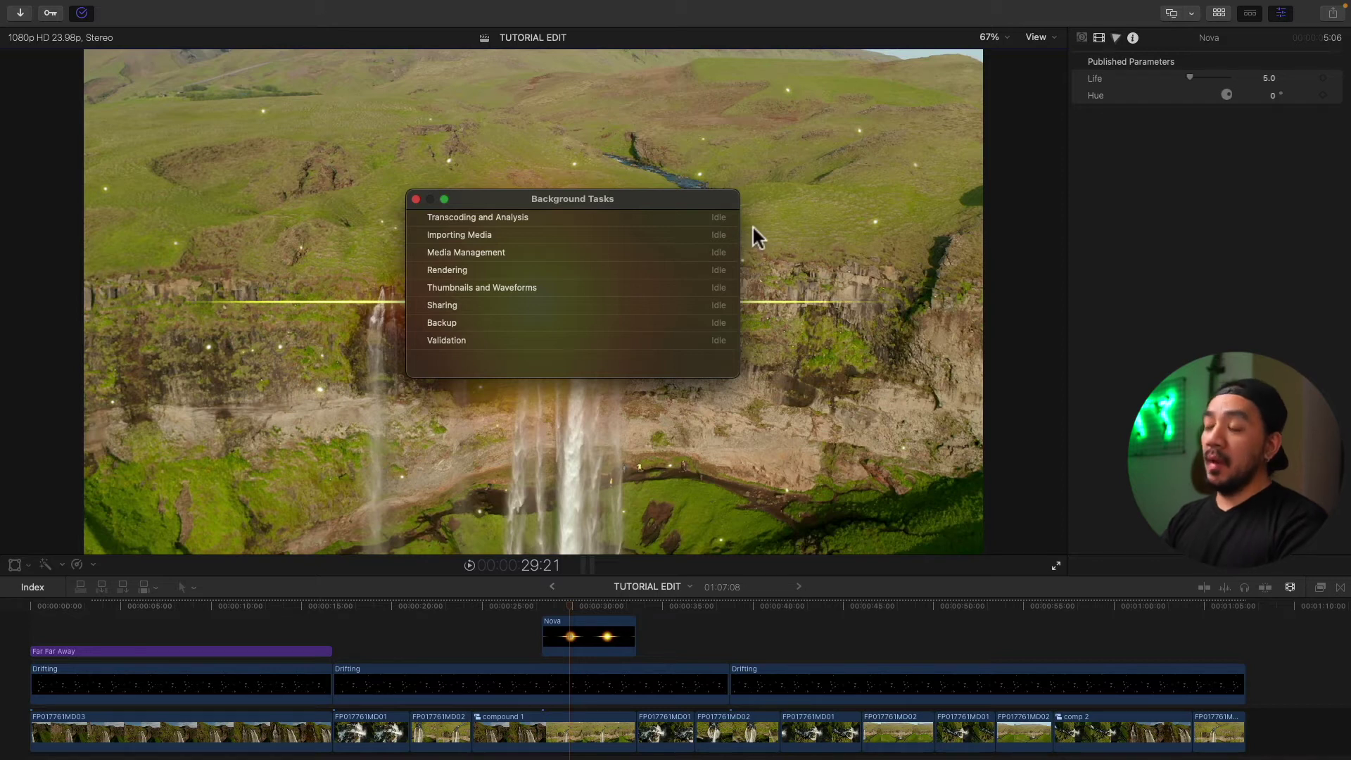
left_click(415, 198)
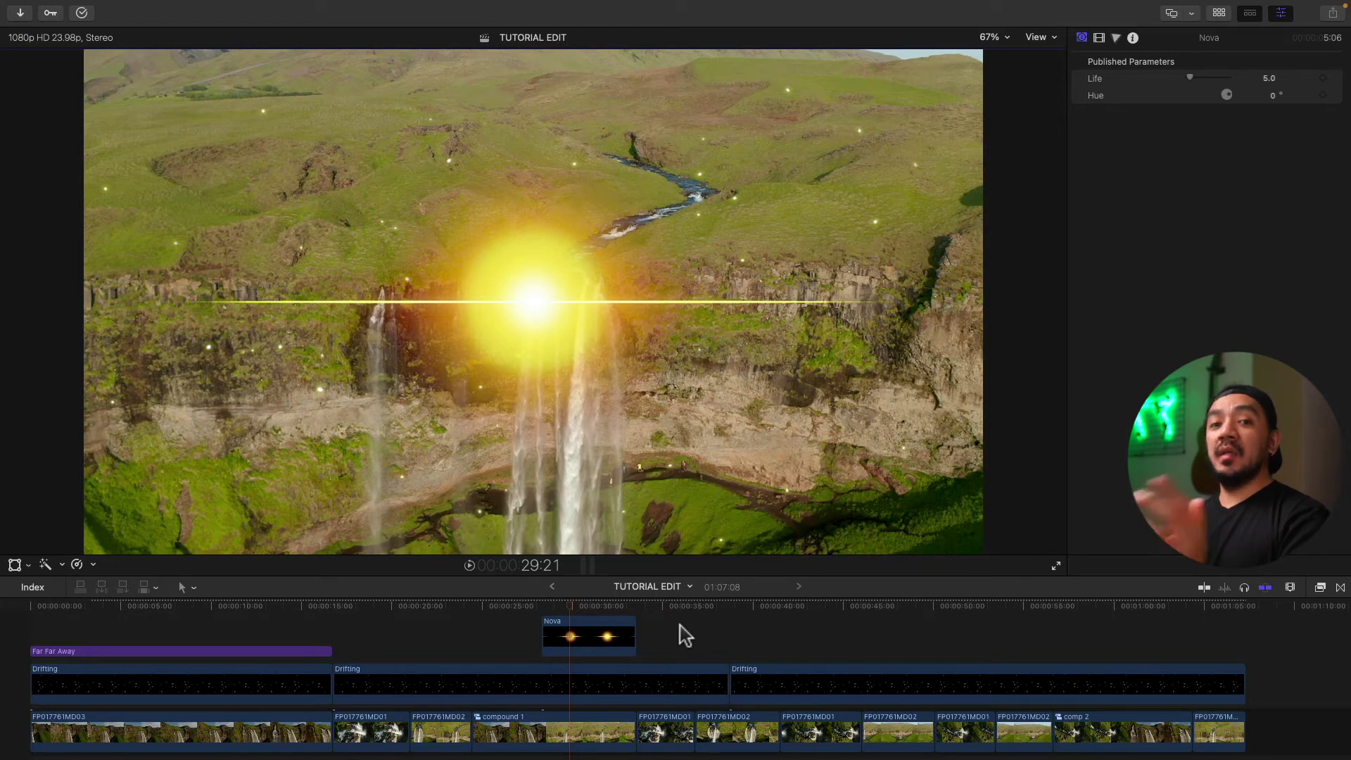
key("ctrl+shift+r")
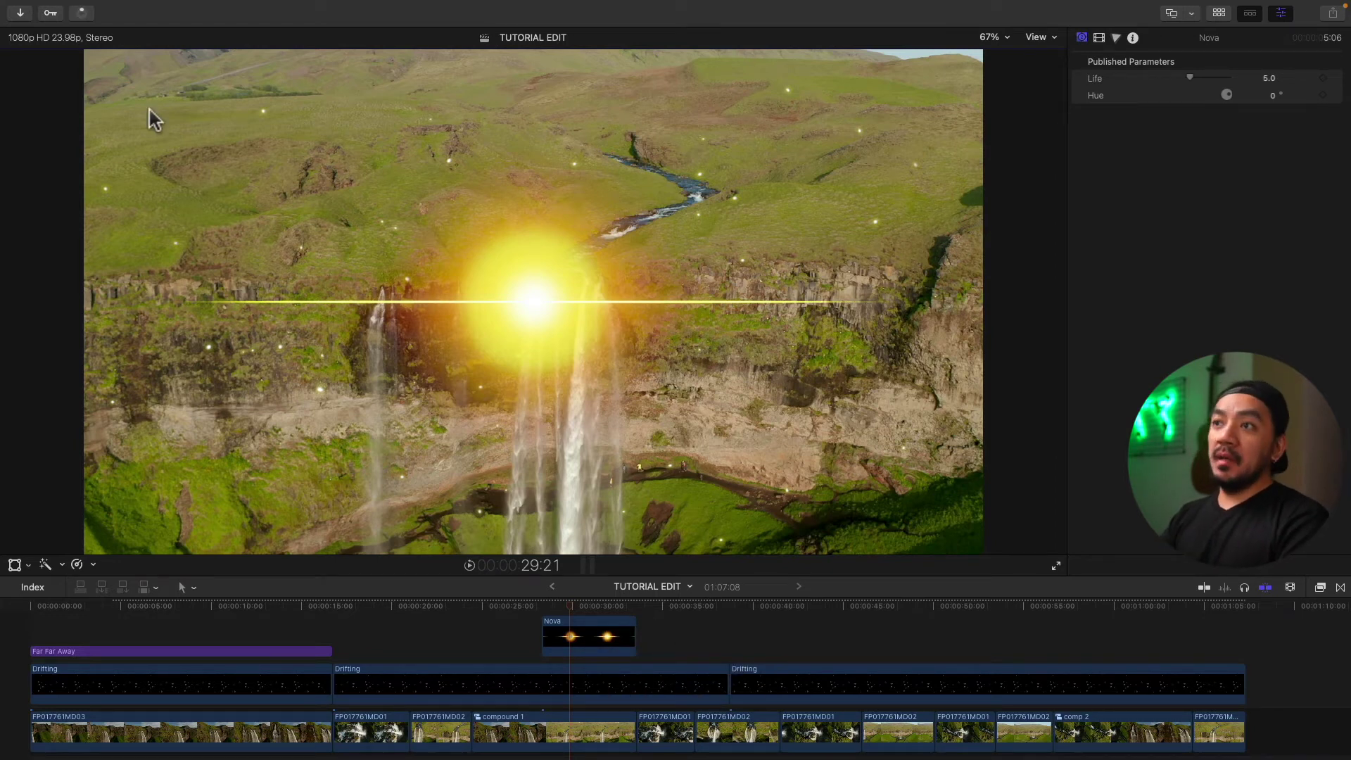
Step: Show Background Tasks and play the Far Far Away title from about 6 seconds while the render progresses
left_click(82, 12)
left_click(323, 608)
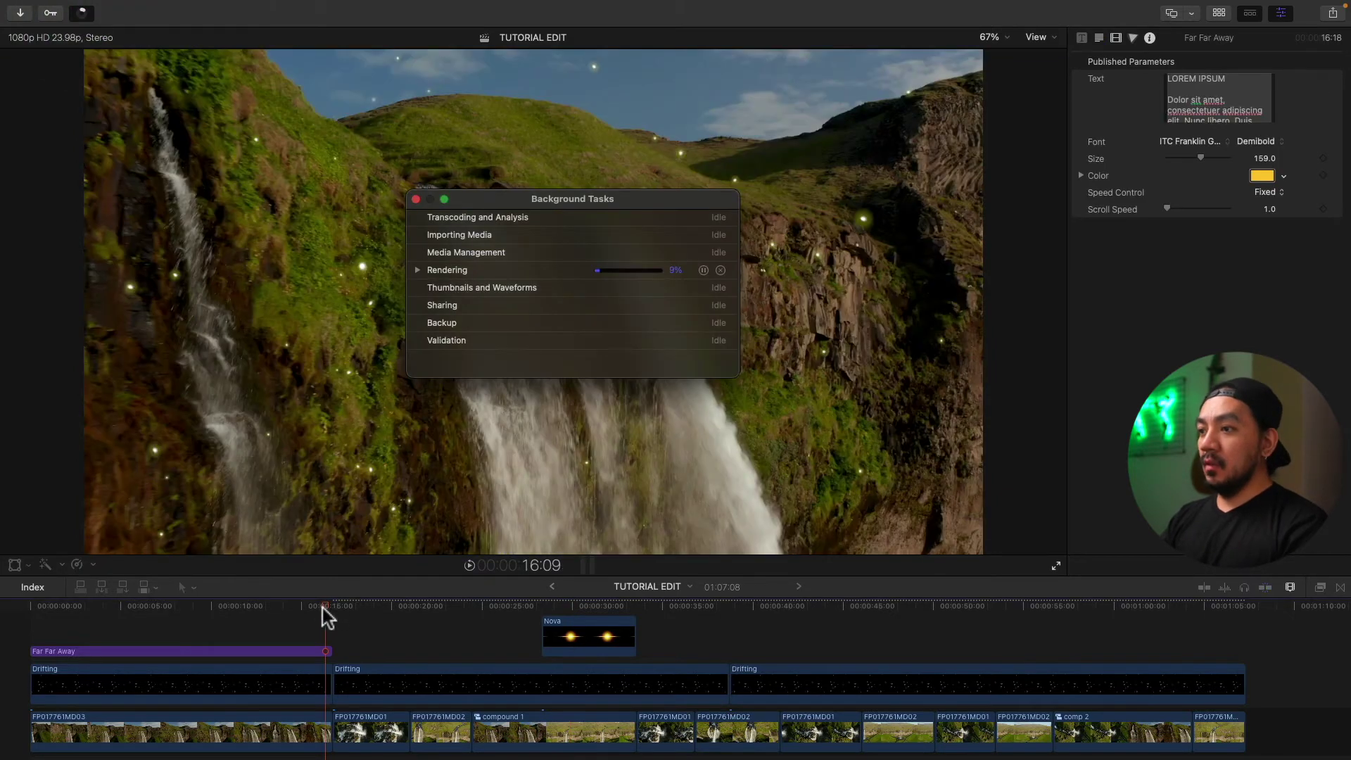
left_click(122, 609)
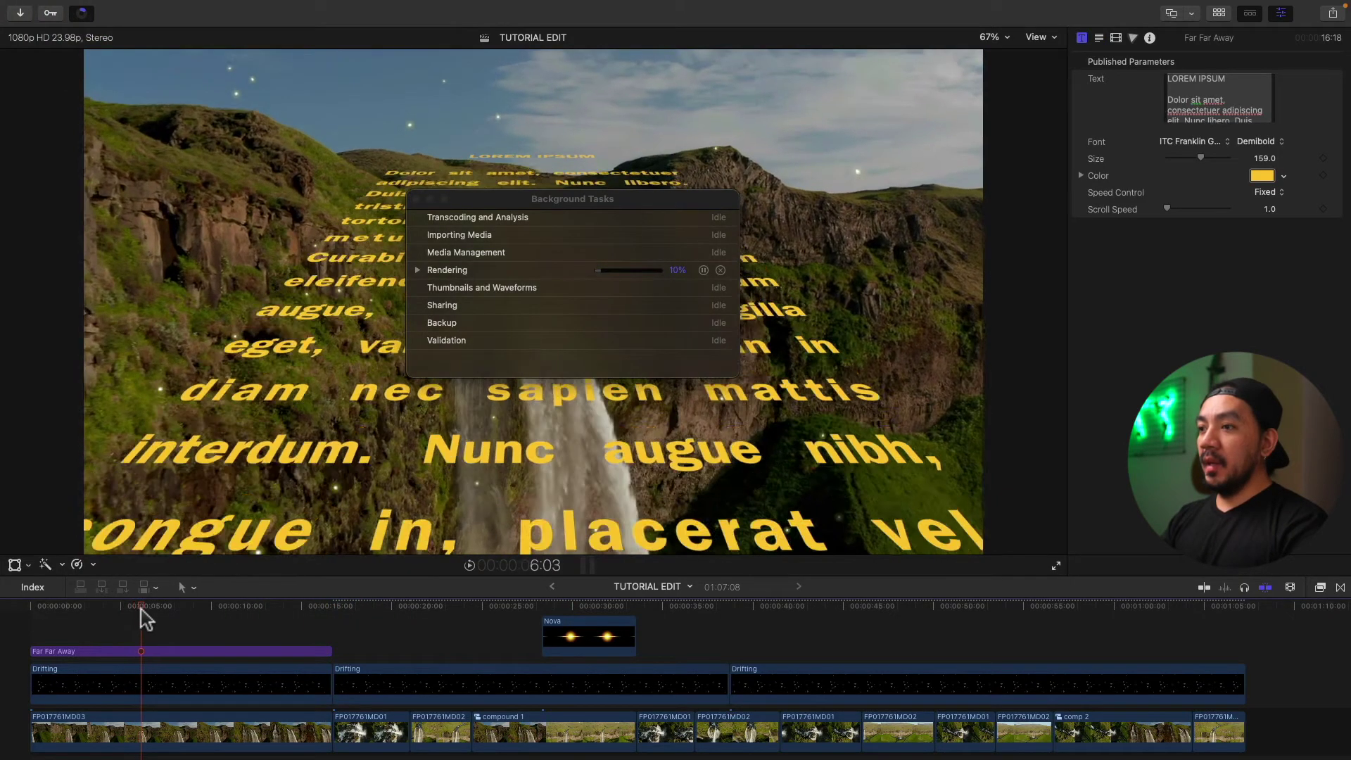
left_click(142, 609)
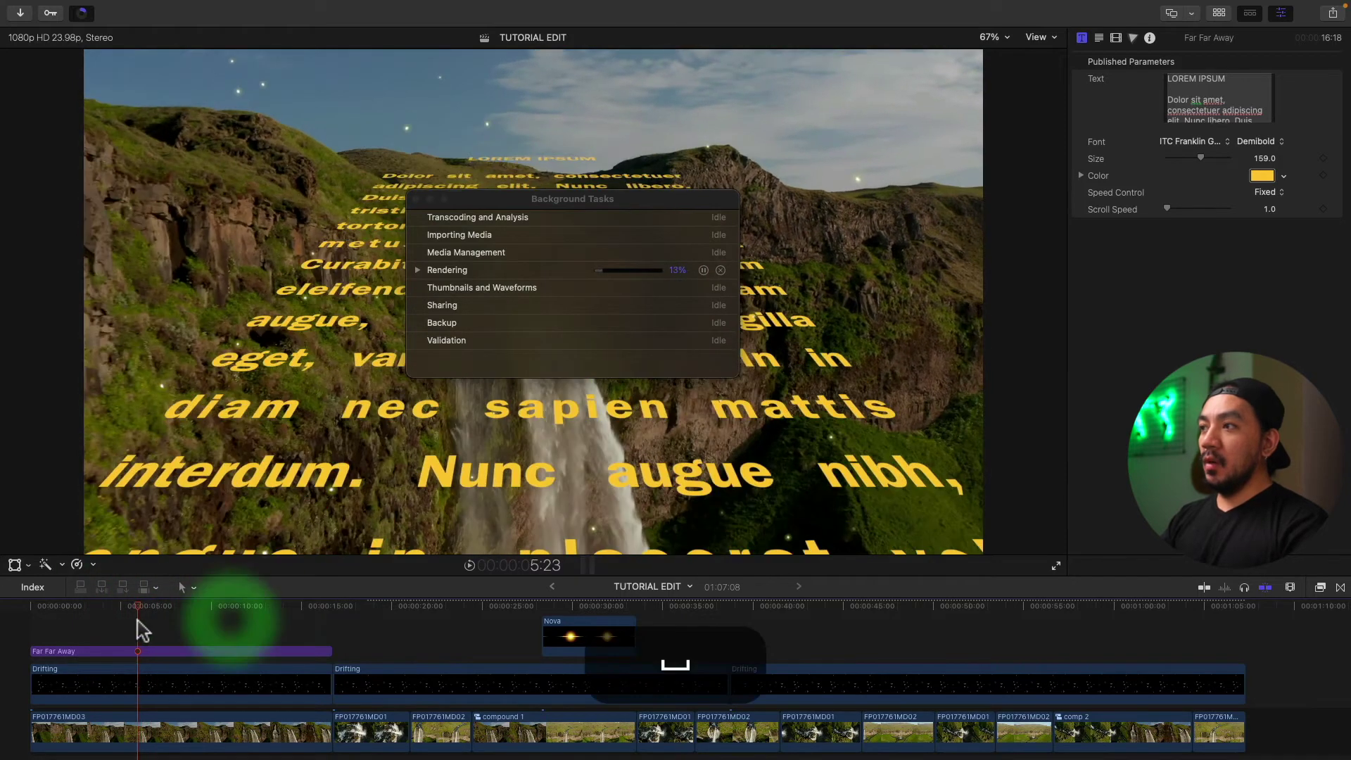
key("space")
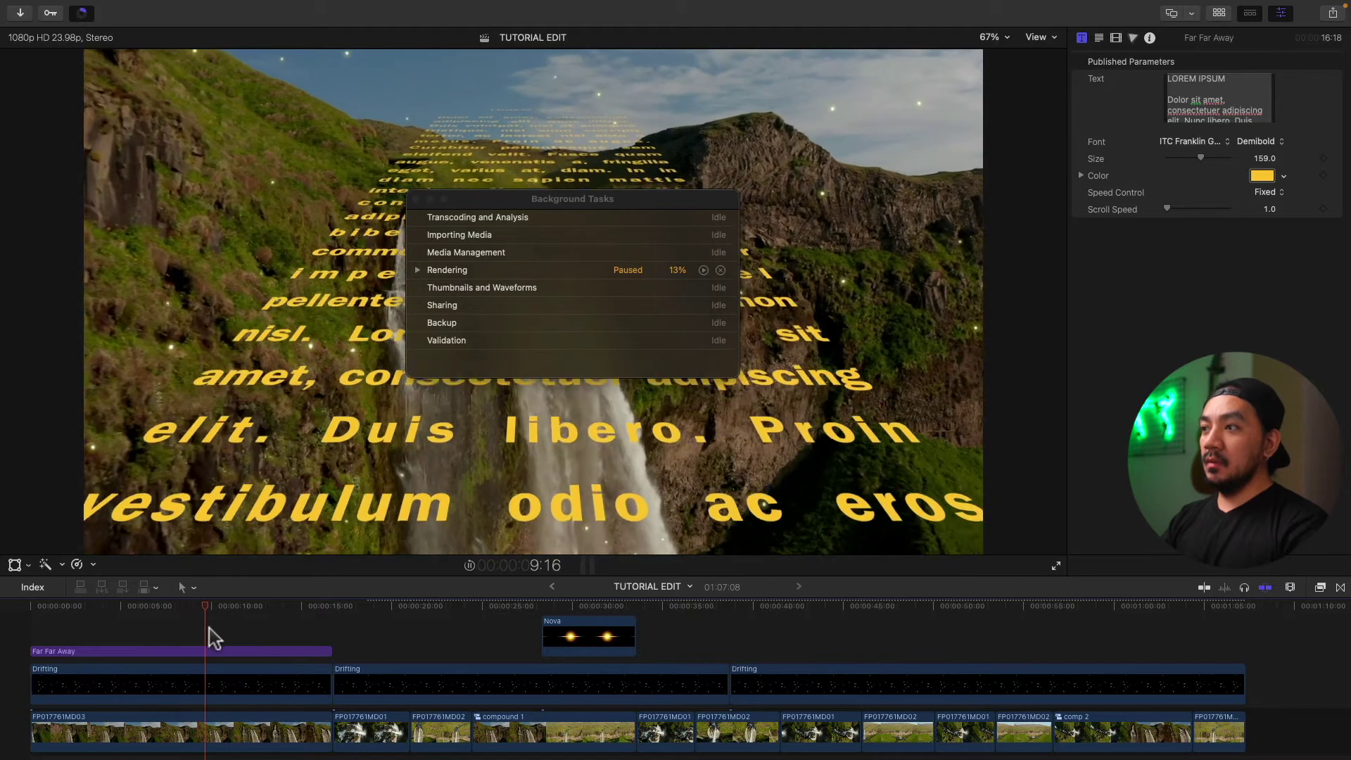
key("space")
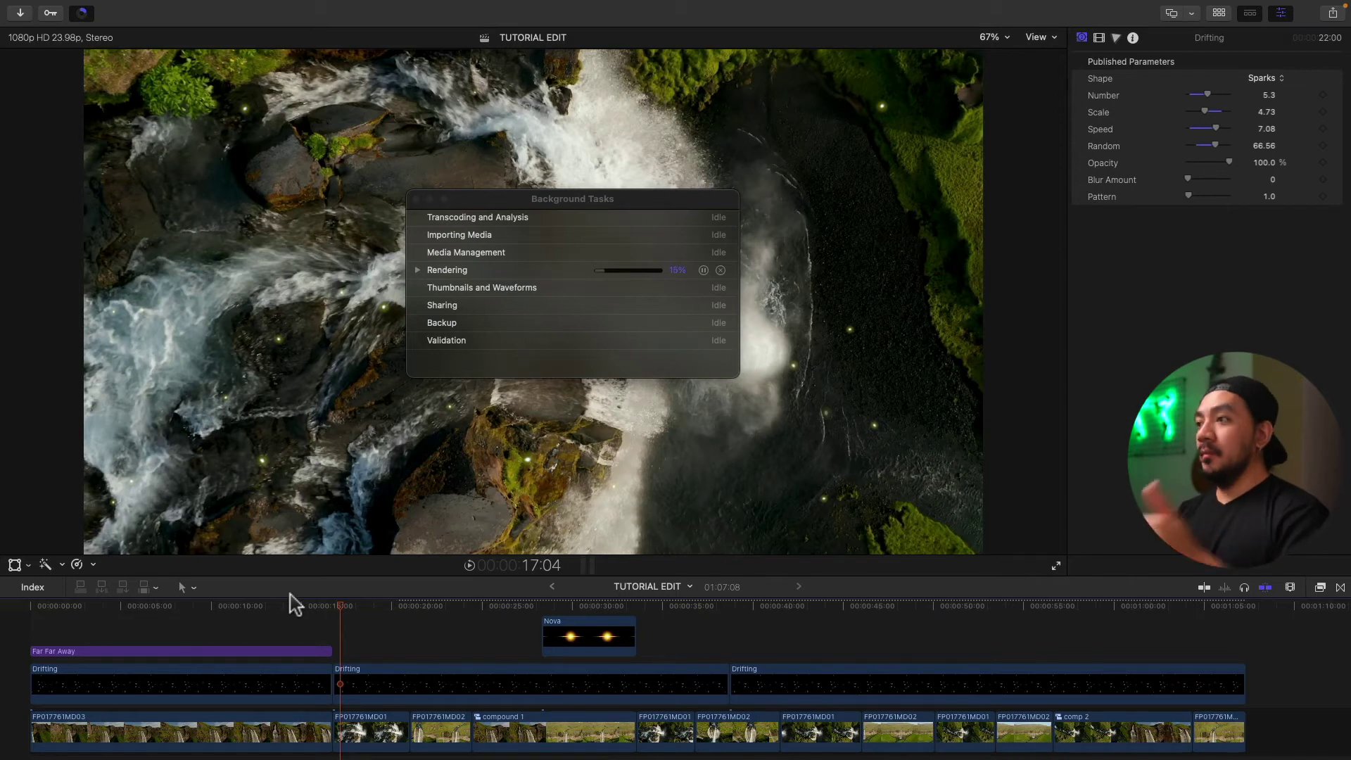
left_click(325, 606)
left_click(632, 207)
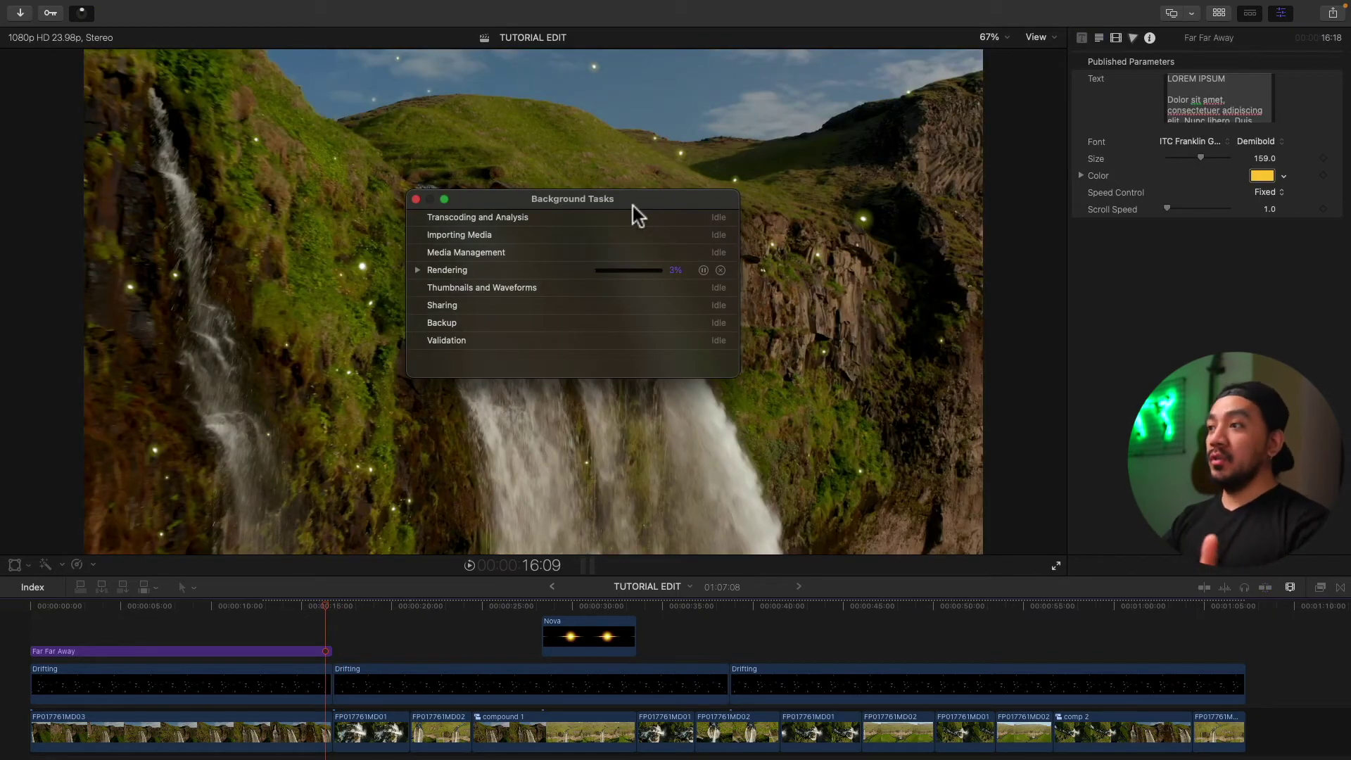
Step: Pause and resume the background render, then cancel it and close Background Tasks
left_click(704, 271)
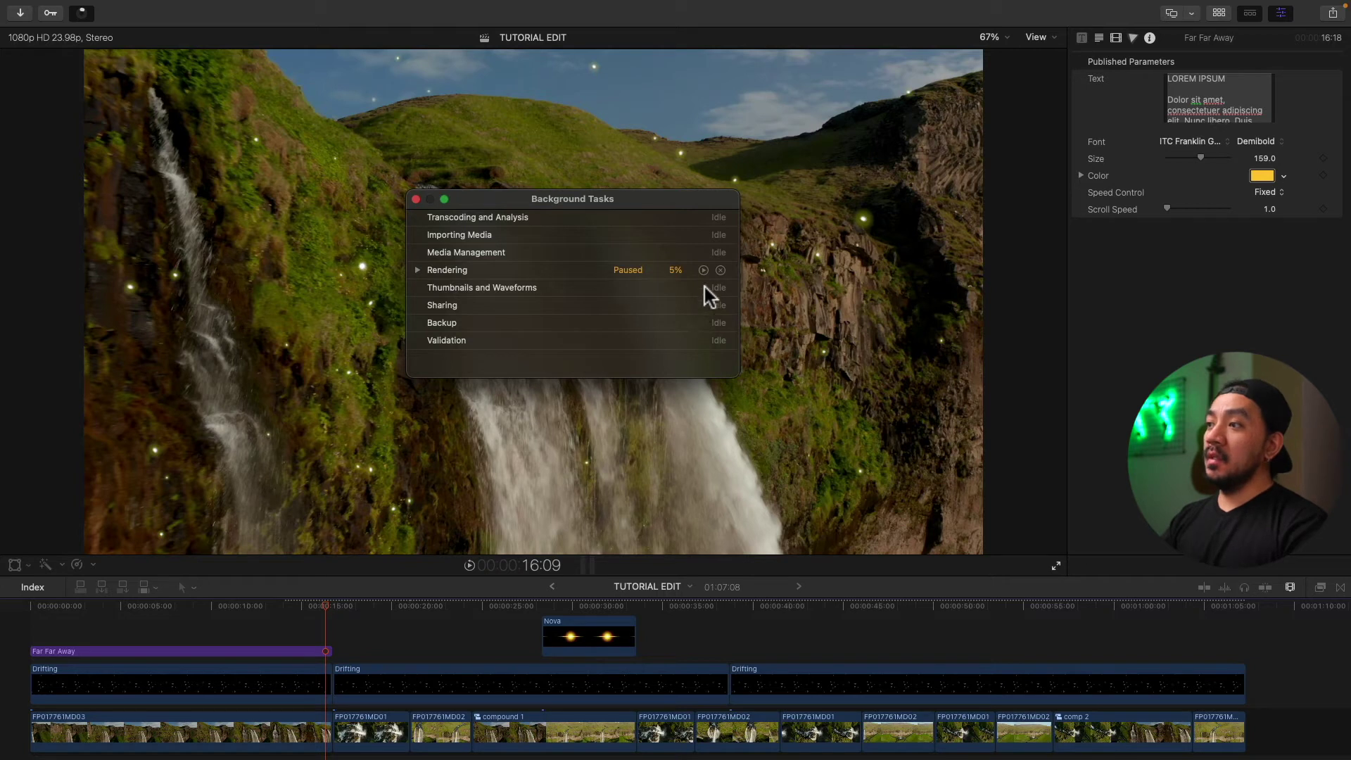
left_click(703, 272)
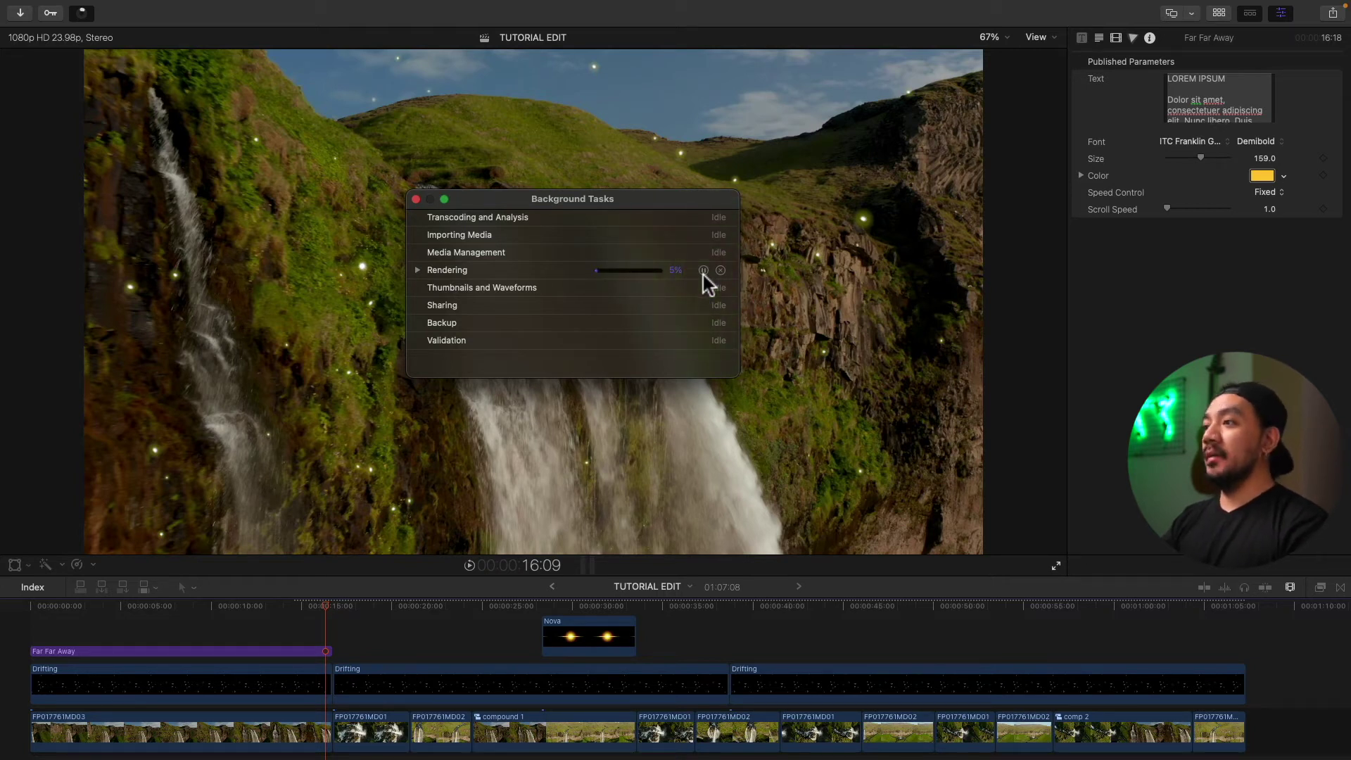
left_click(340, 681)
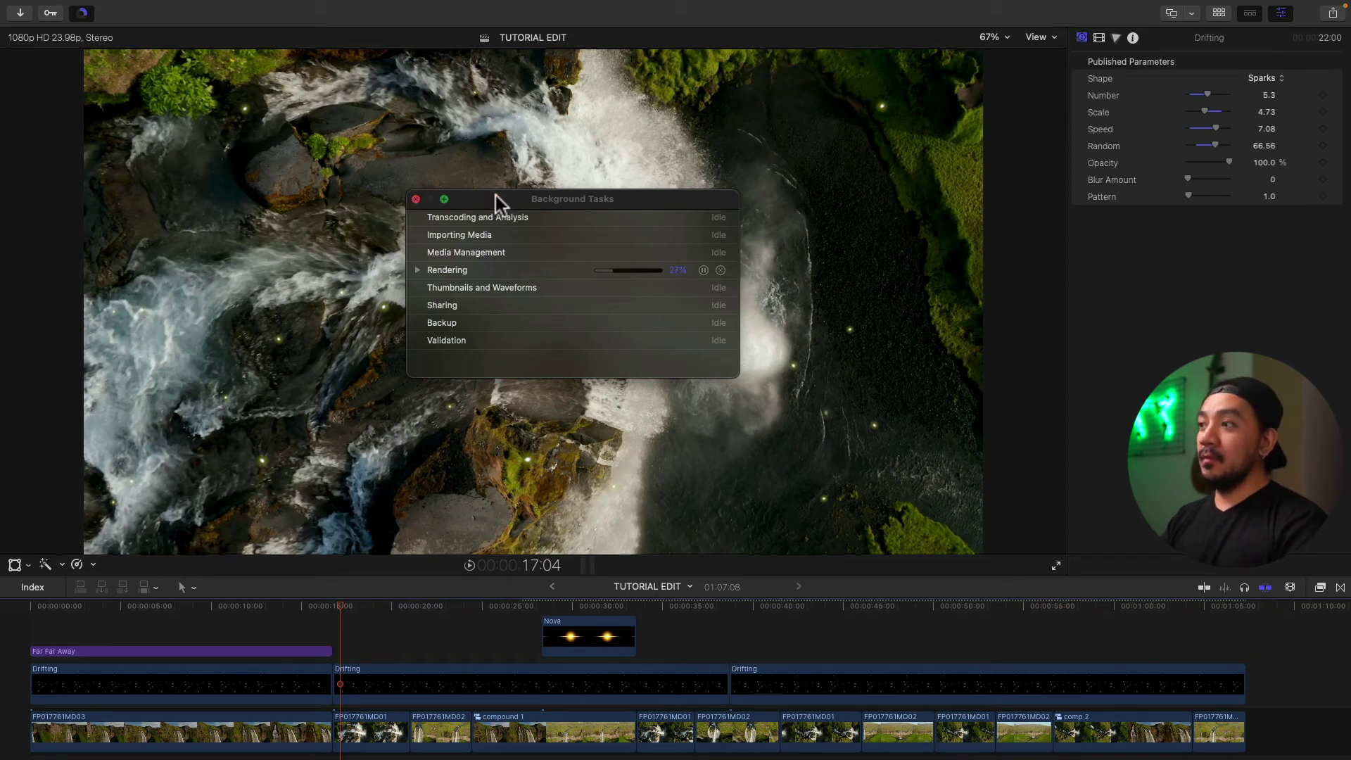
left_click(721, 271)
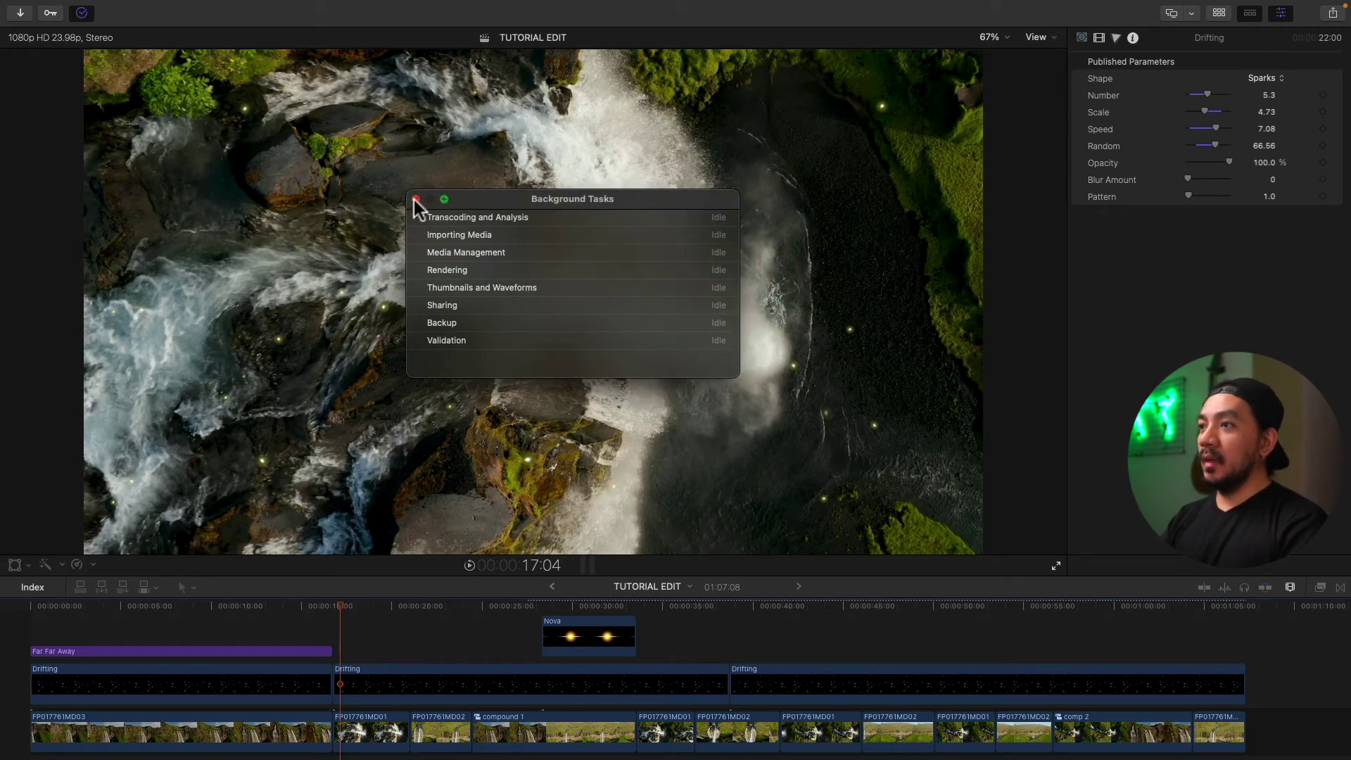
left_click(416, 198)
Step: Export the project again via Command-E, saving it as TUTORIAL EDIT.mov
key("cmd+e")
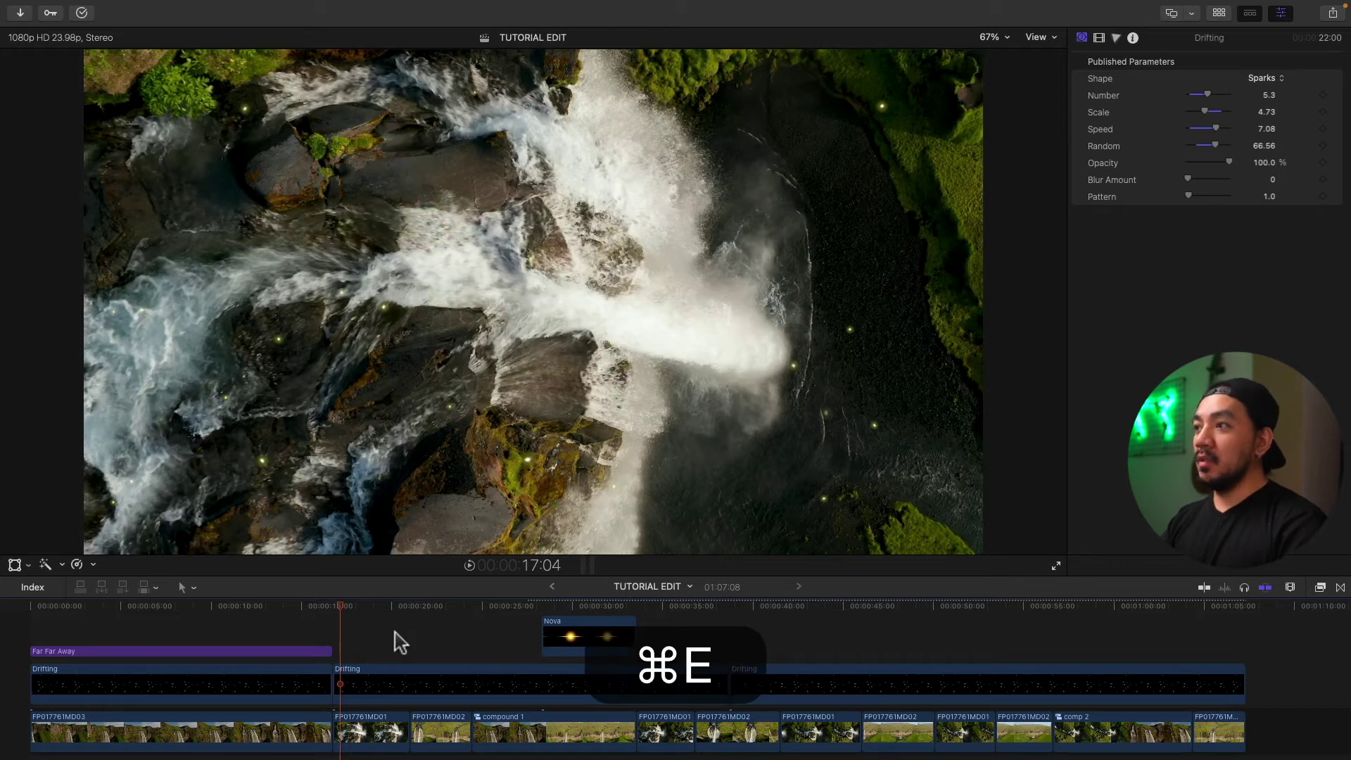
left_click(933, 412)
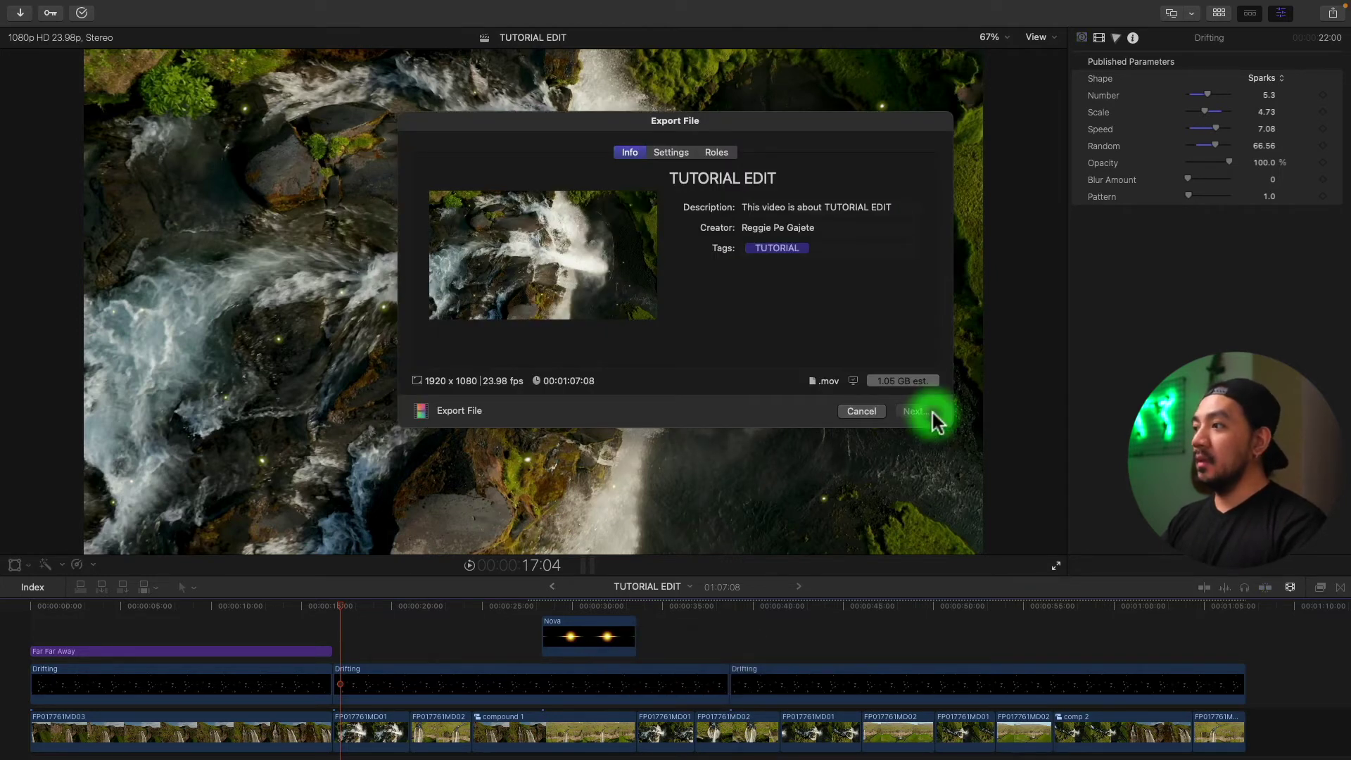
left_click(924, 420)
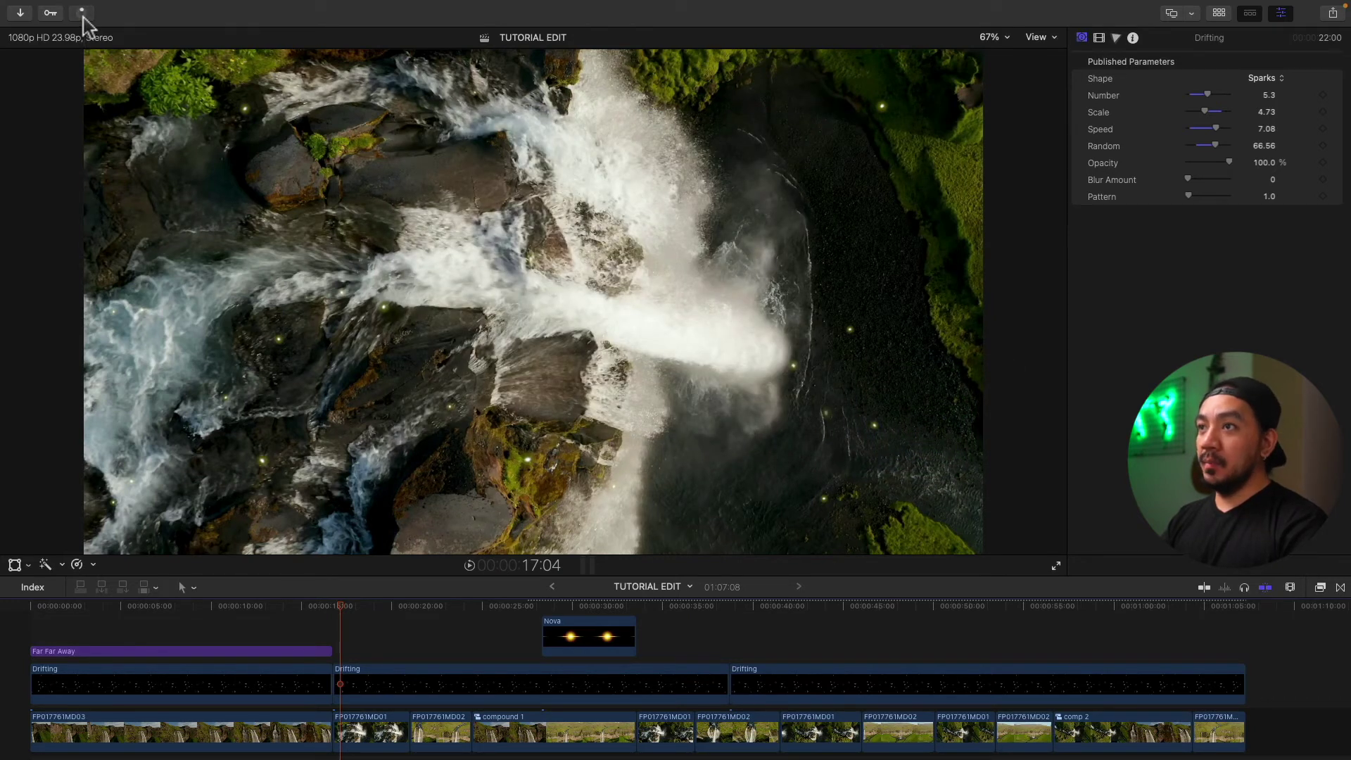
Step: Check the new export's progress, then play the timeline from about 21 seconds to the Nova flare
left_click(82, 15)
mouse_move(337, 616)
left_mouse_down()
mouse_move(502, 632)
mouse_move(422, 633)
left_mouse_up()
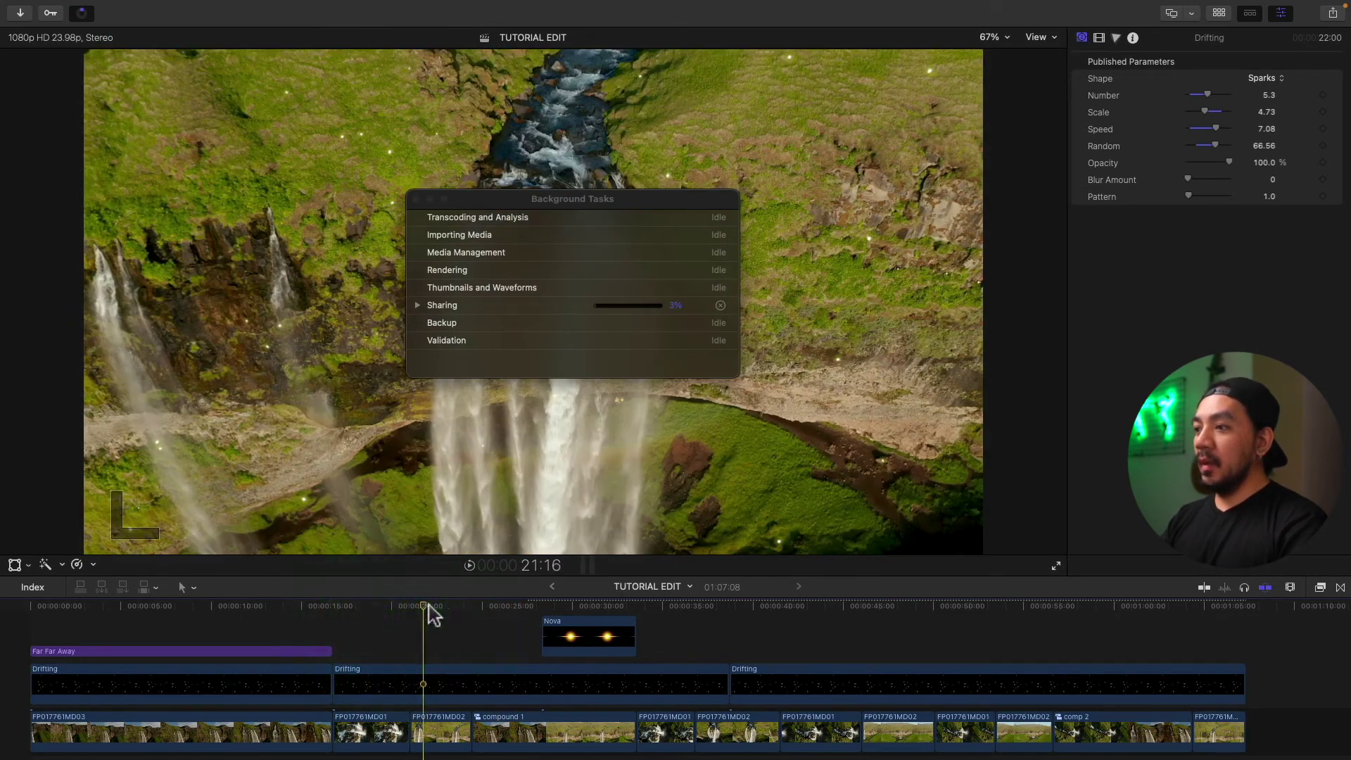
left_click(418, 614)
key("space")
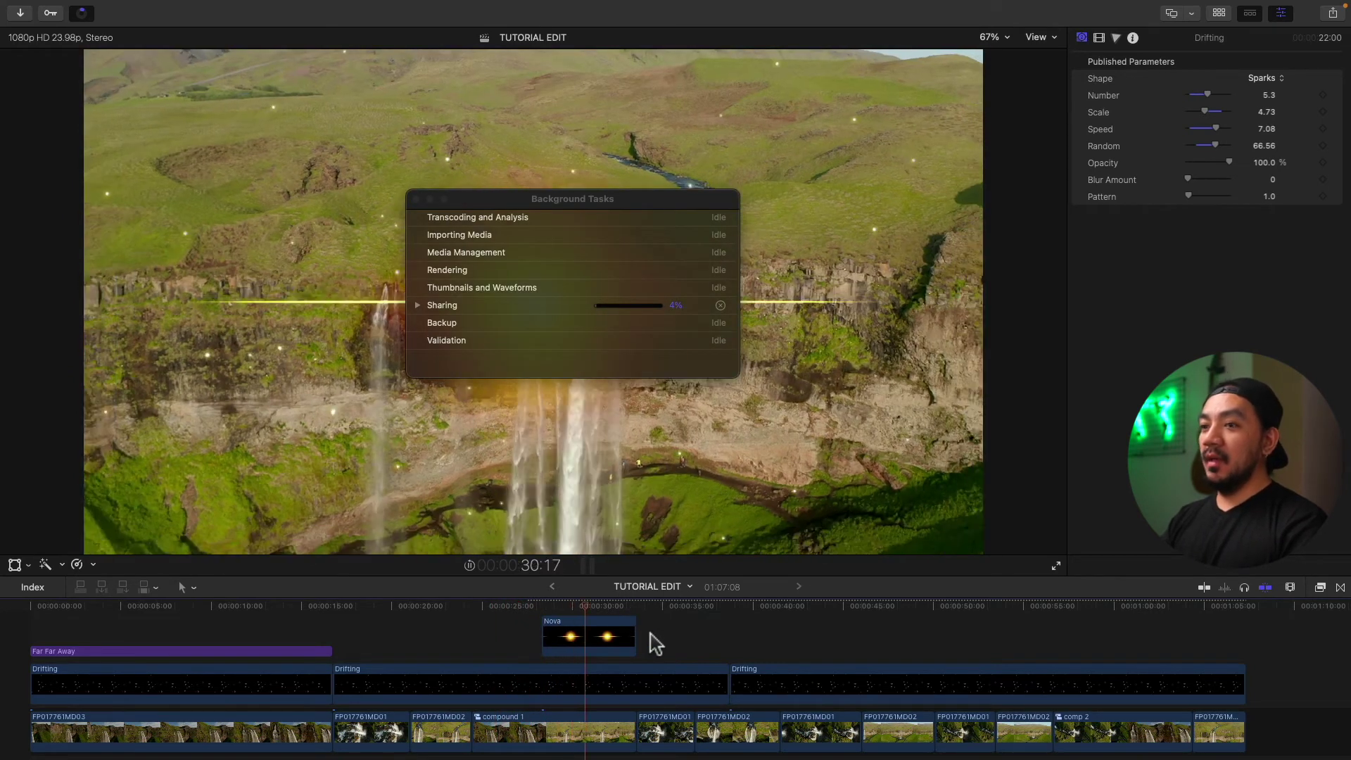
key("space")
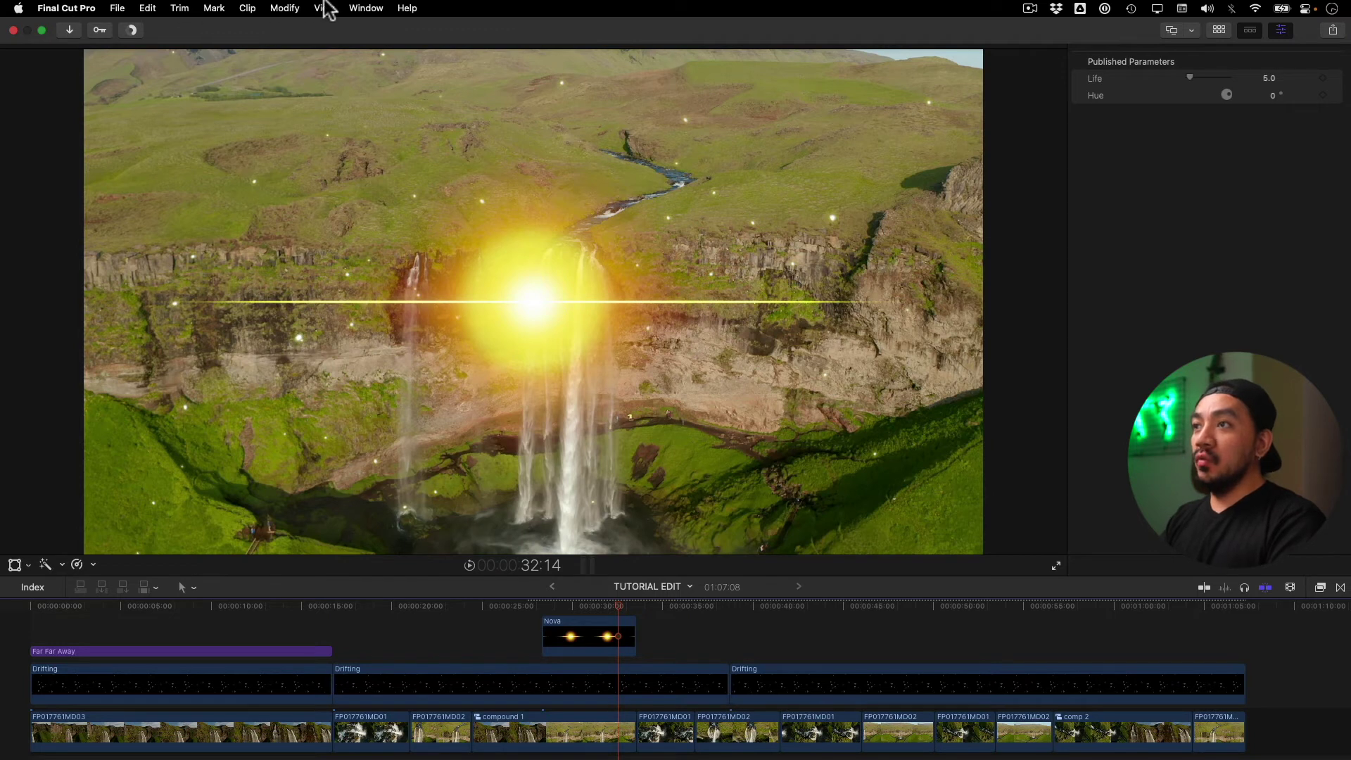
Step: Show Background Tasks via the Window menu and expand Sharing to reveal the TUTORIAL EDIT.mov transcoding progress
left_click(362, 8)
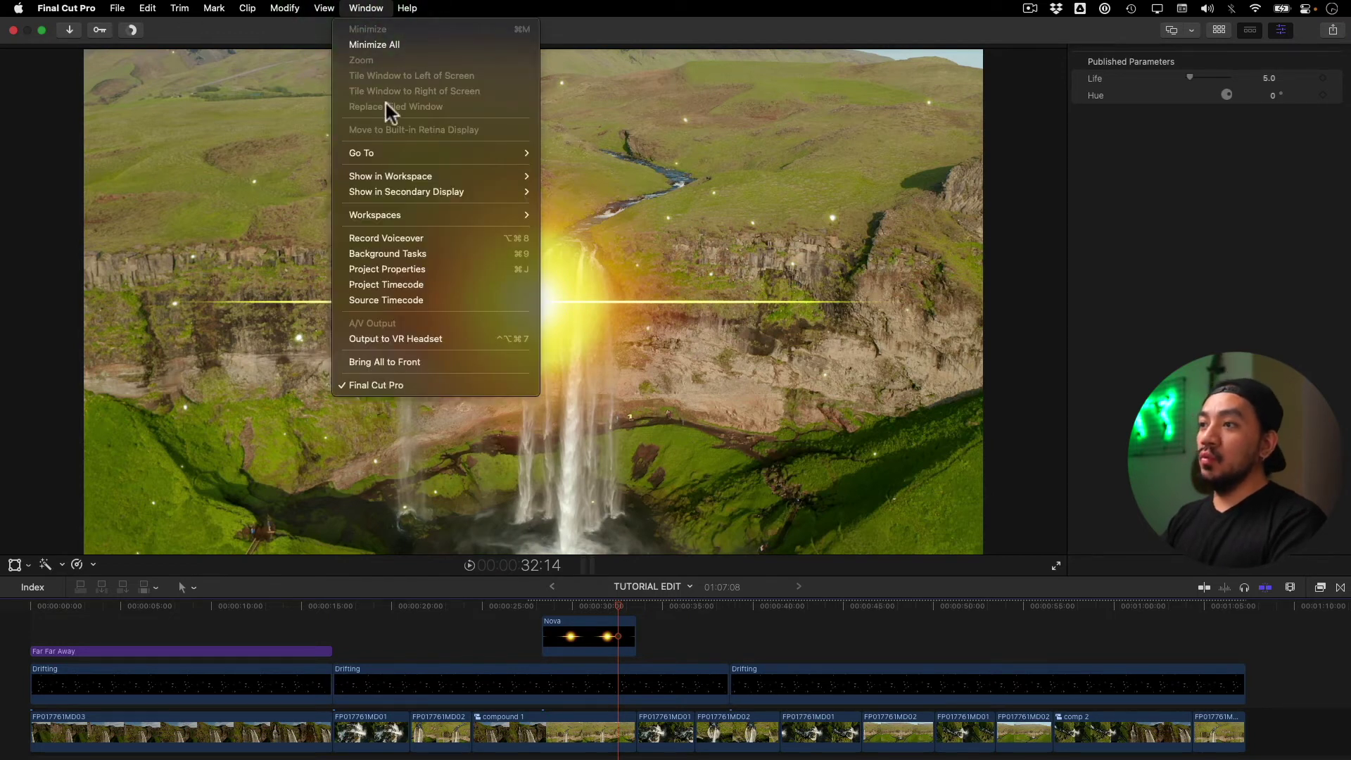
left_click(374, 253)
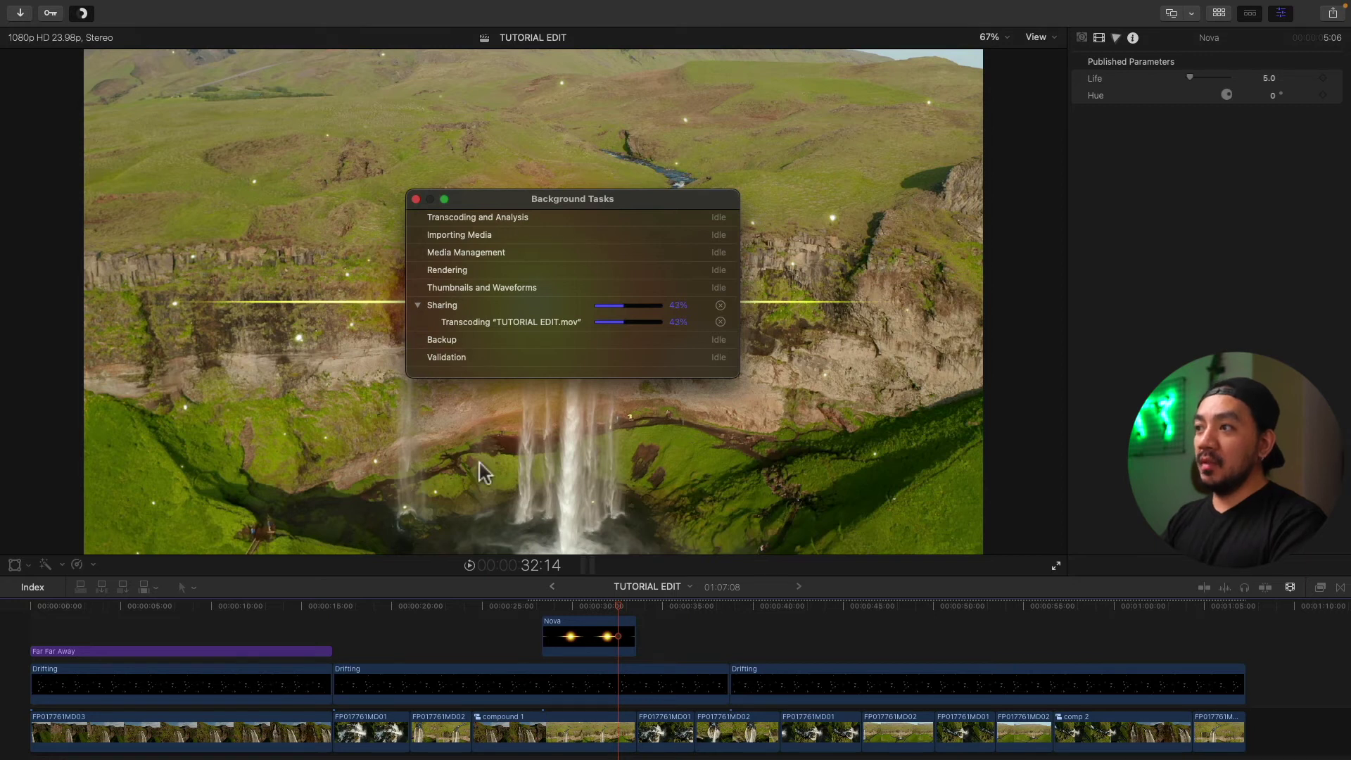
left_click(629, 551)
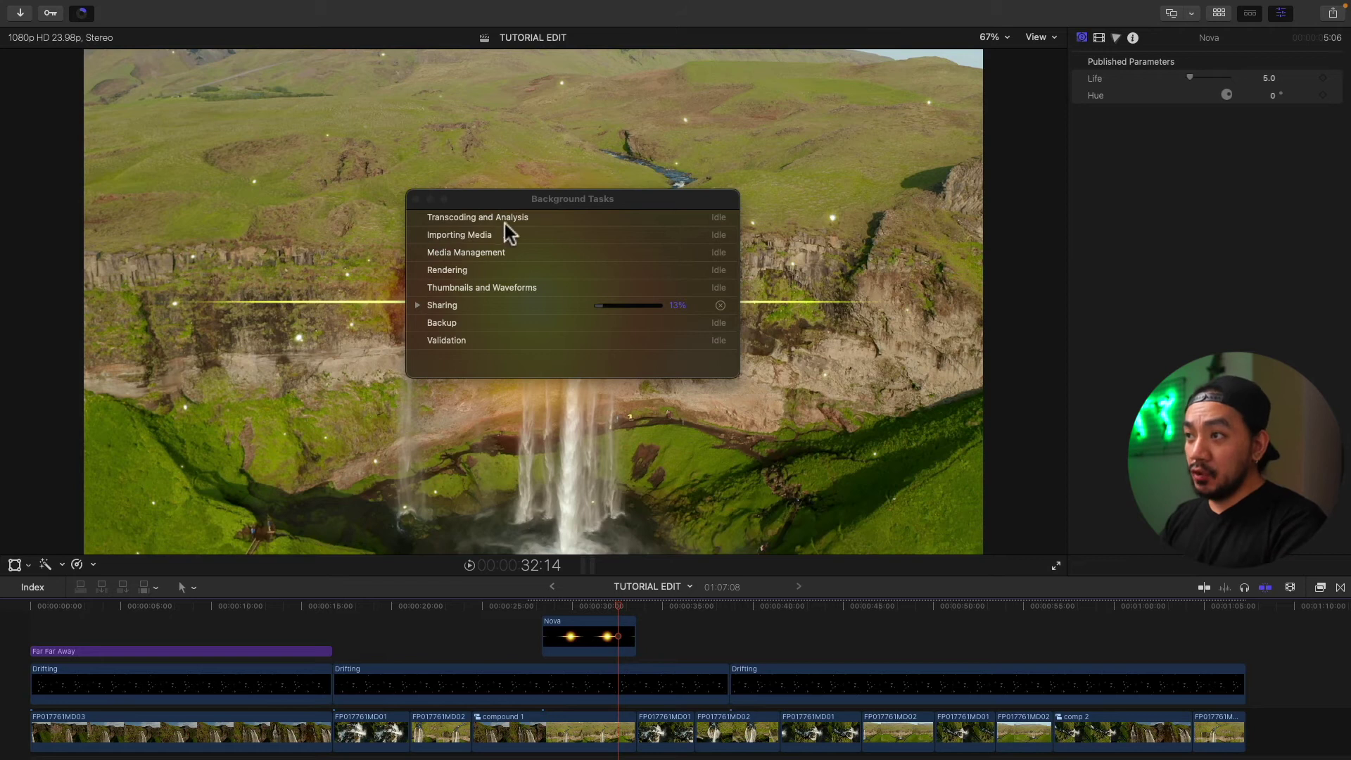
left_click(417, 304)
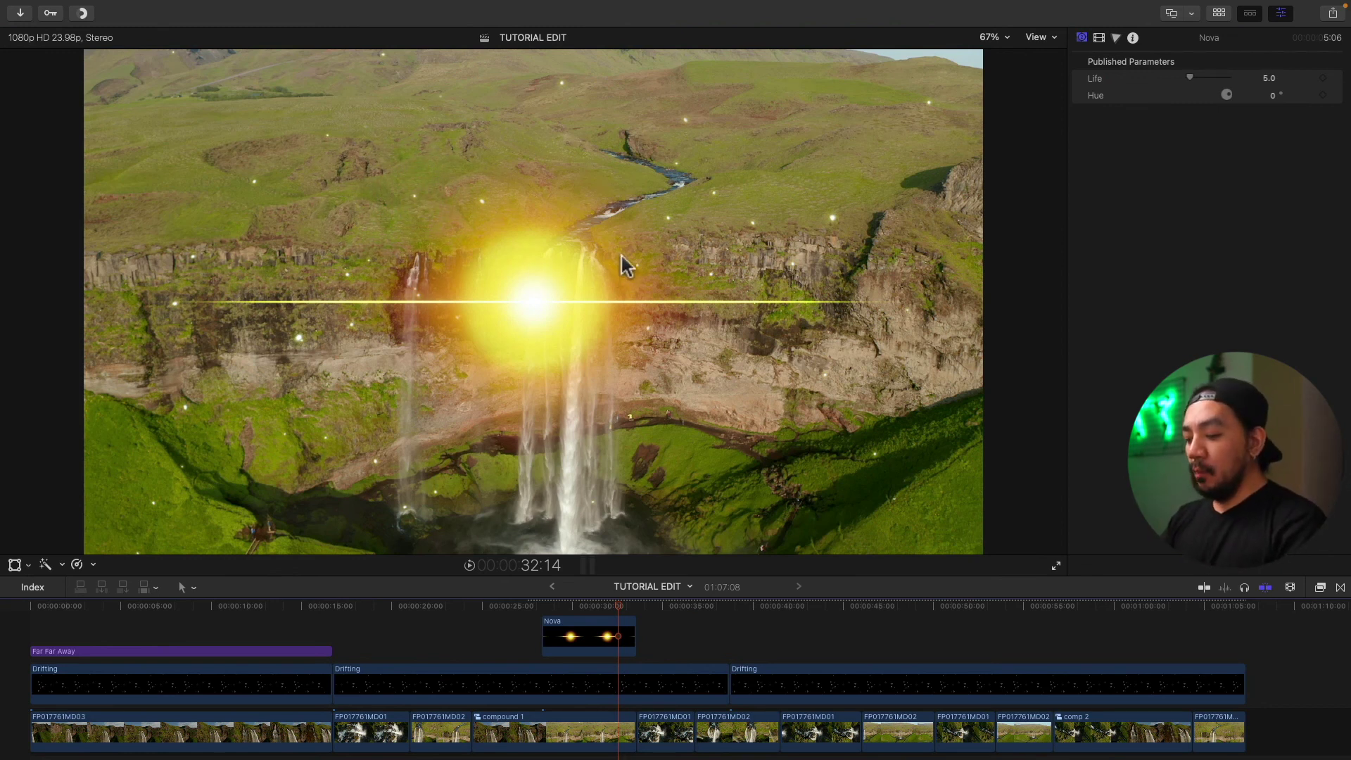
key("super+9")
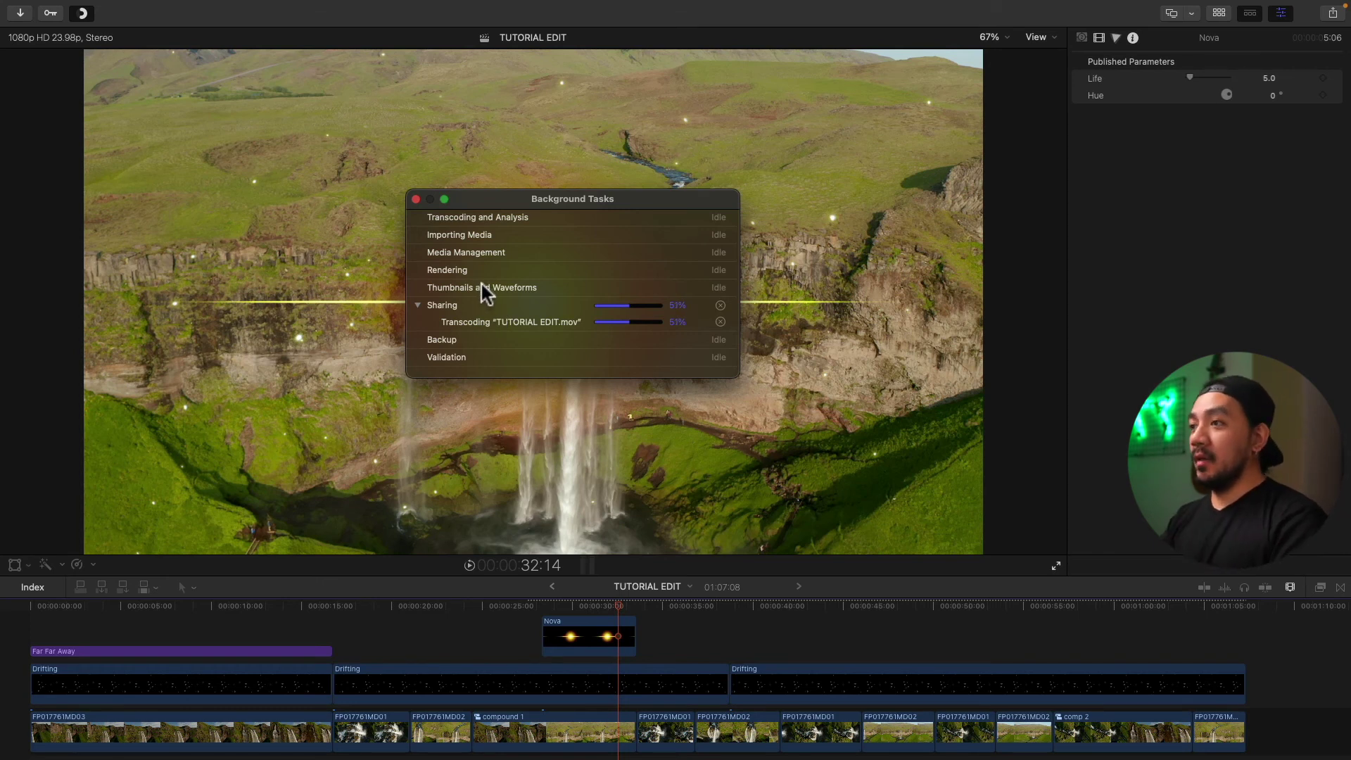
left_click(416, 198)
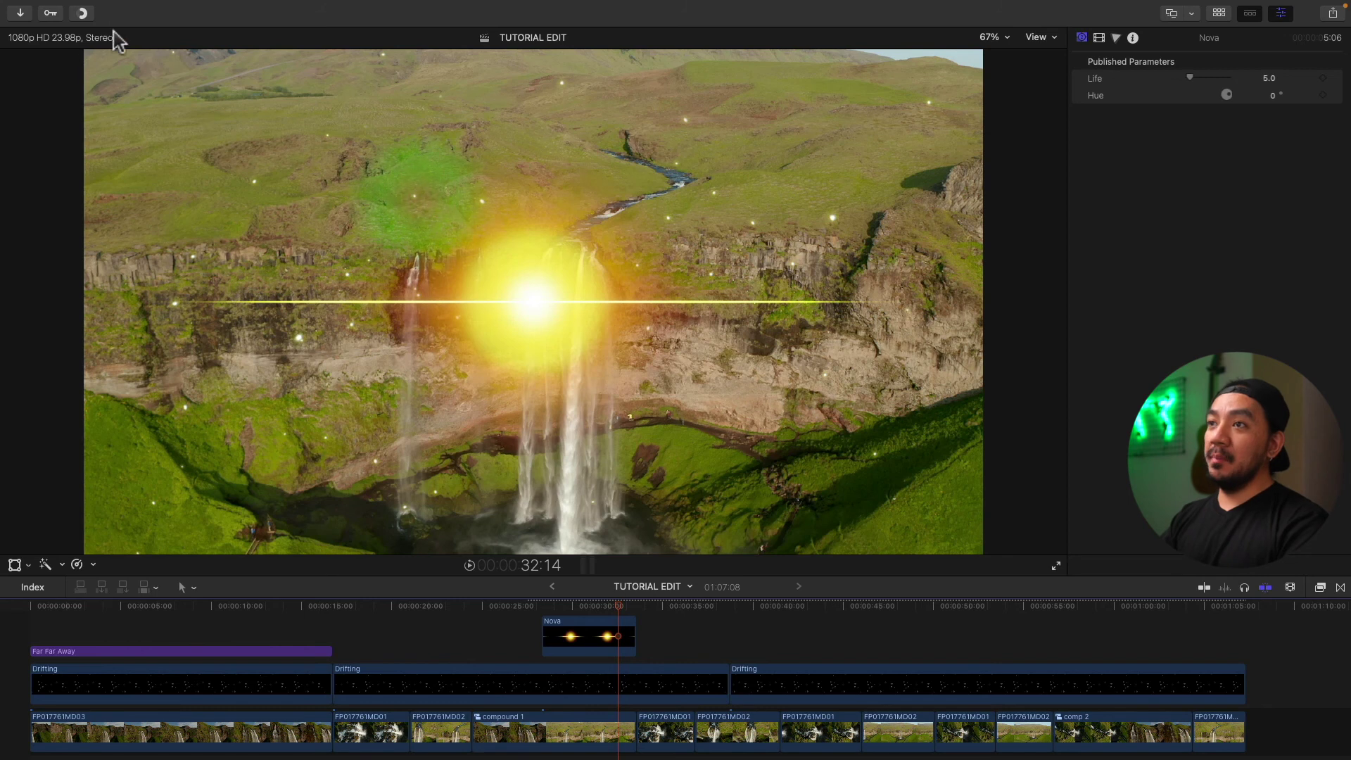
left_click(83, 14)
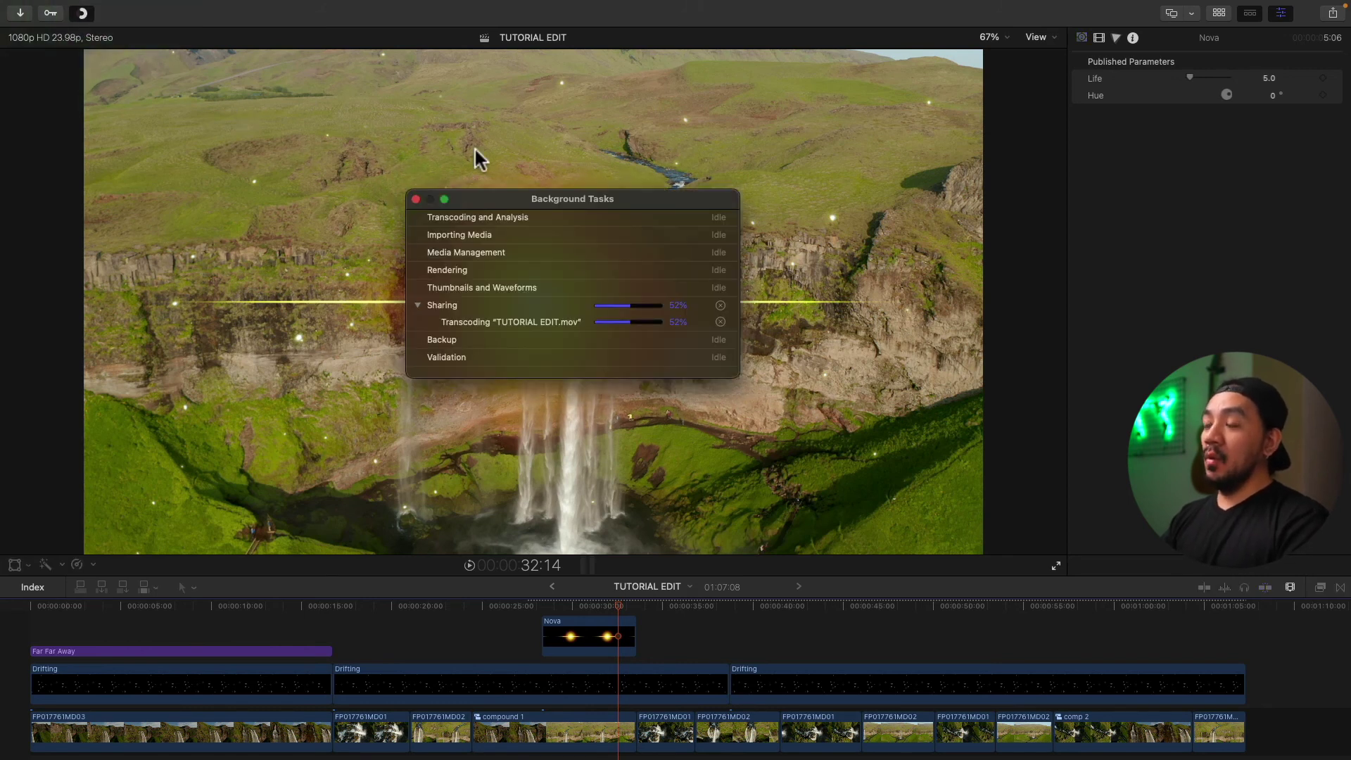